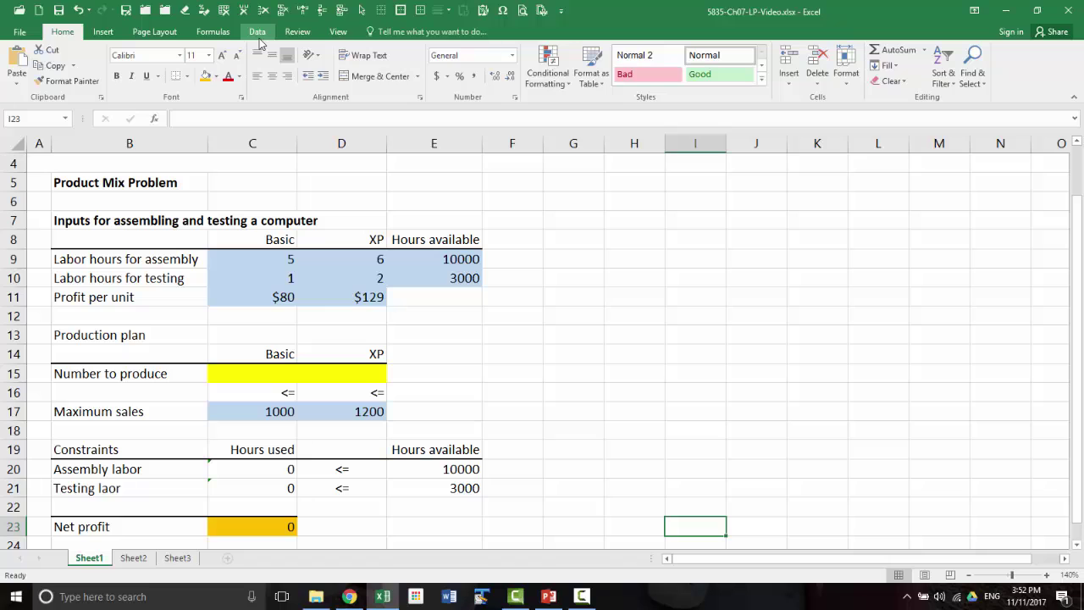
Check the Excel add-ins list to verify that the Solver Add-in is enabled.
{"action": "left_click", "coordinate": [257, 34]}
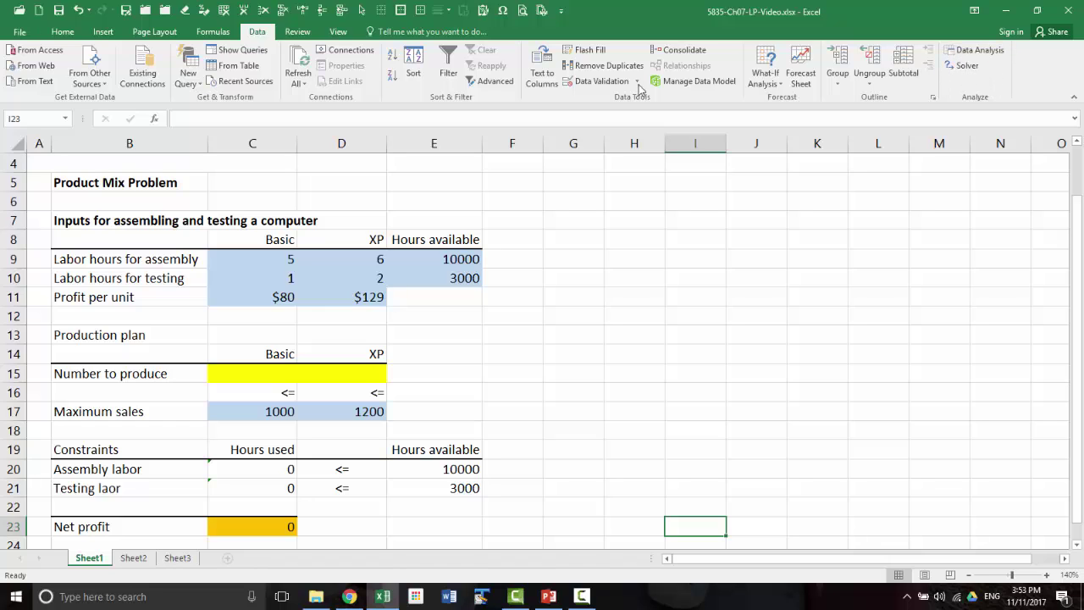
{"action": "left_click", "coordinate": [19, 34]}
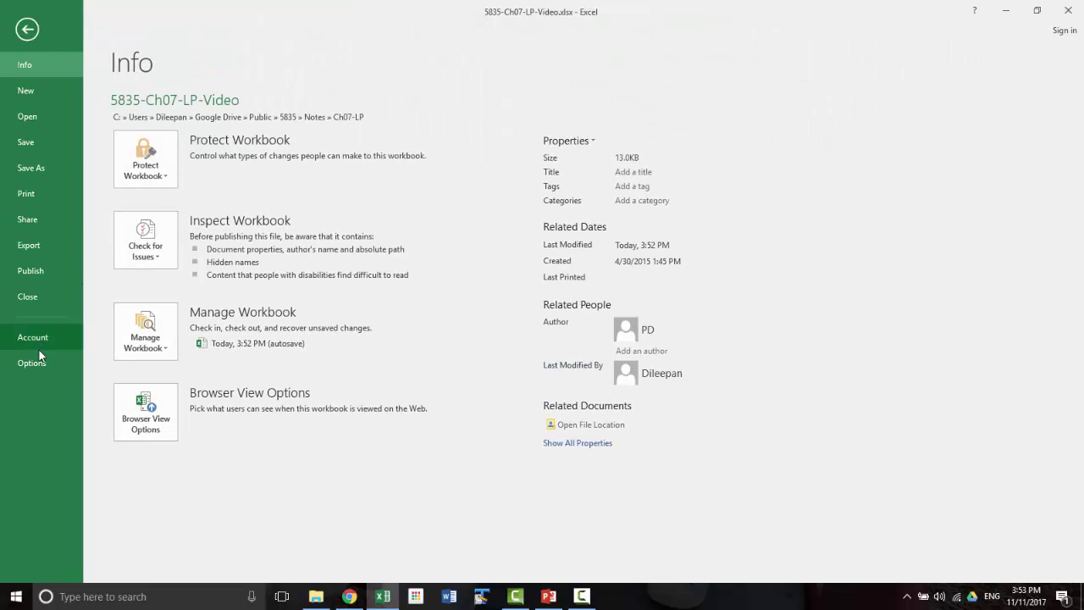
{"action": "left_click", "coordinate": [31, 363]}
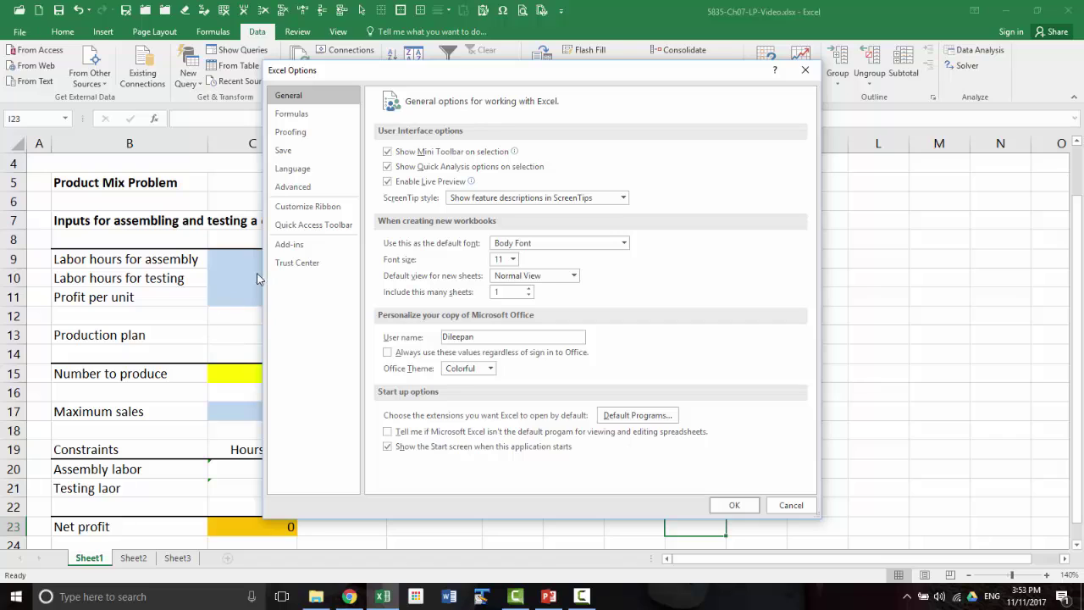
{"action": "left_click", "coordinate": [305, 245]}
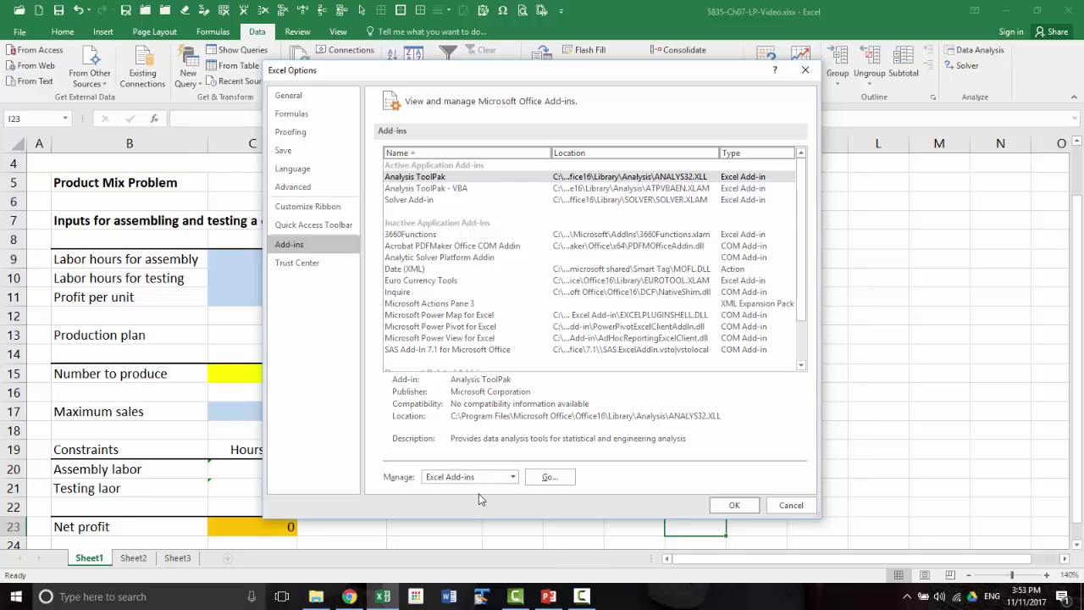
{"action": "left_click", "coordinate": [546, 479]}
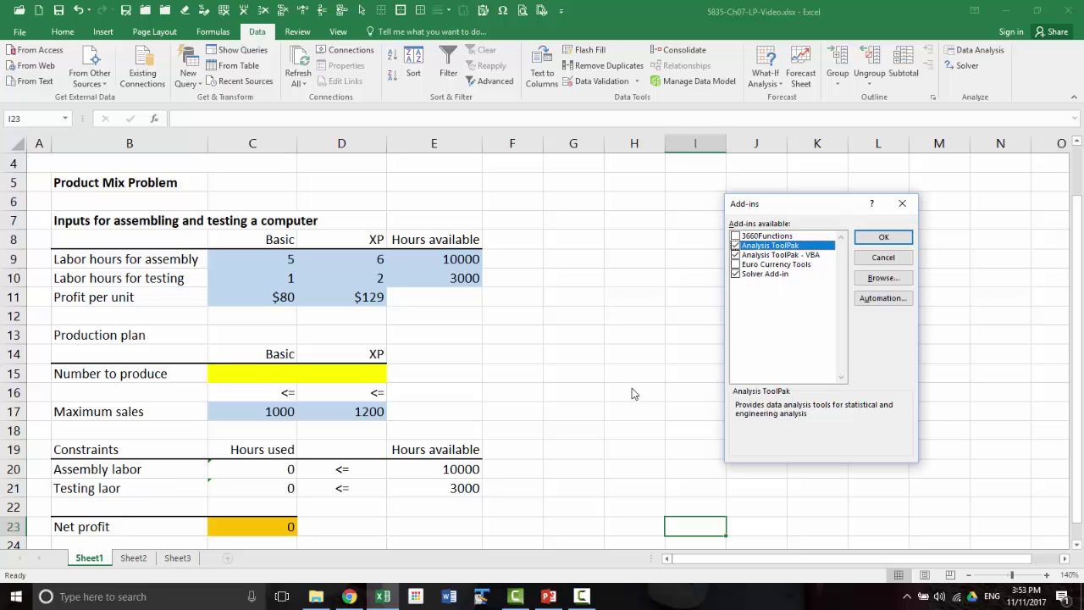
{"action": "left_click", "coordinate": [891, 239]}
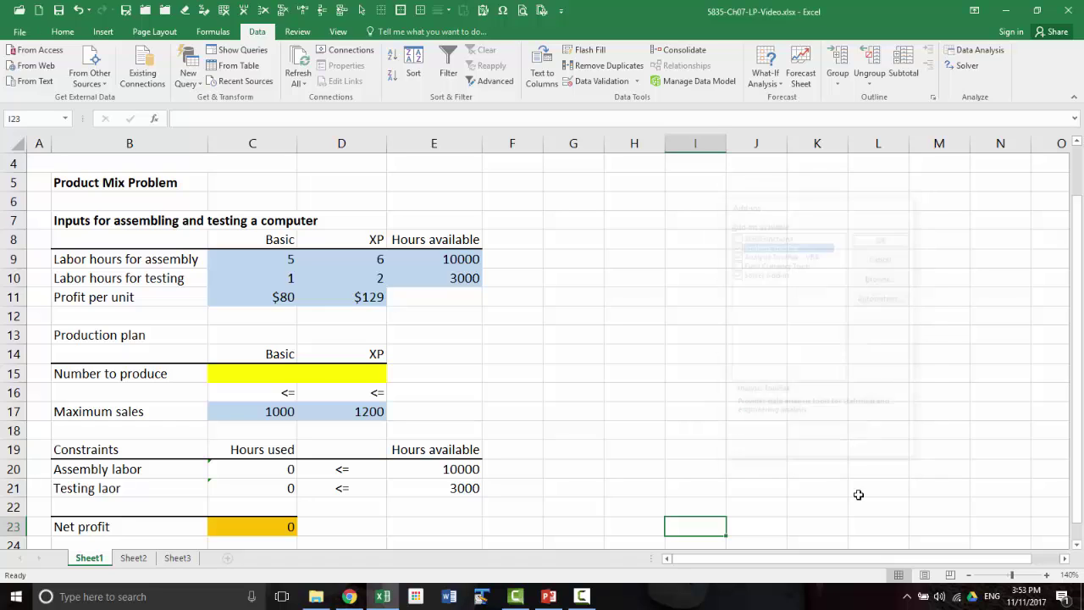
Start a Solver model with the net profit cell C23 as the objective to maximize.
{"action": "left_click", "coordinate": [965, 68]}
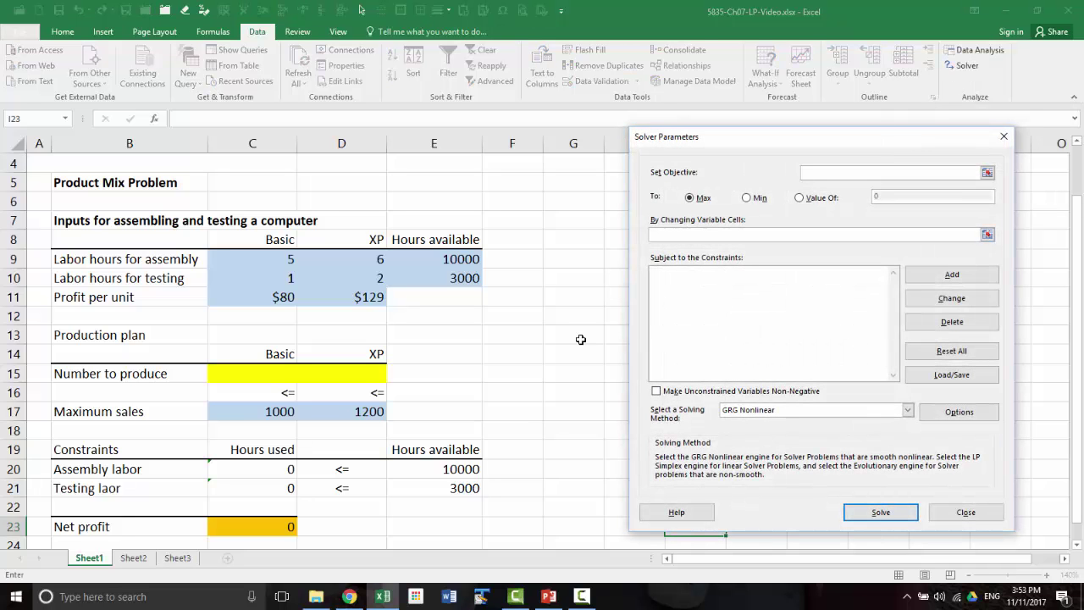
{"action": "left_click_drag", "start_coordinate": [817, 137], "coordinate": [669, 117]}
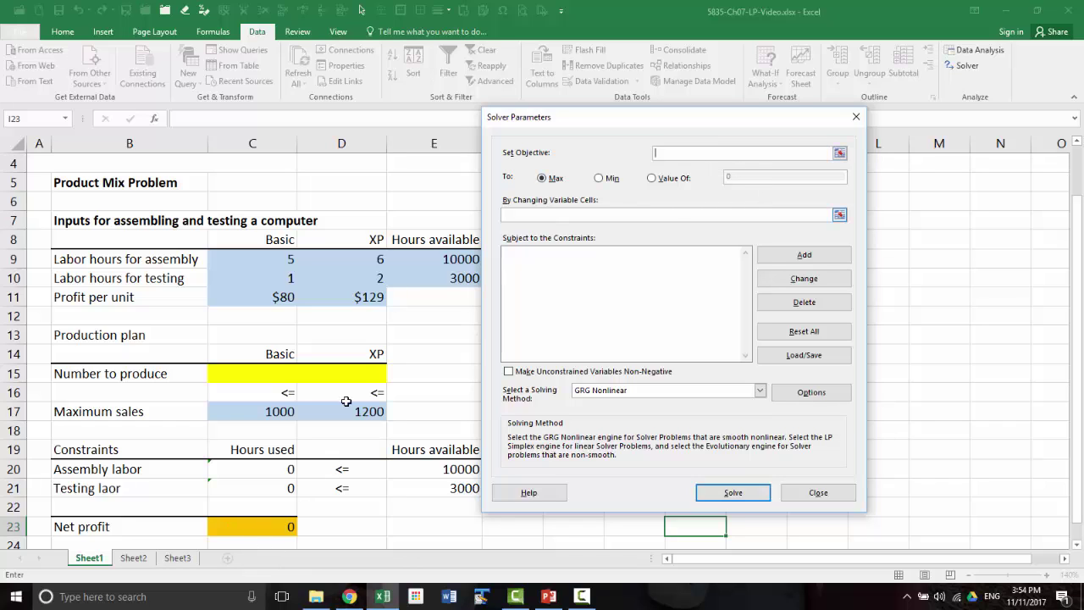
{"action": "left_click", "coordinate": [284, 524]}
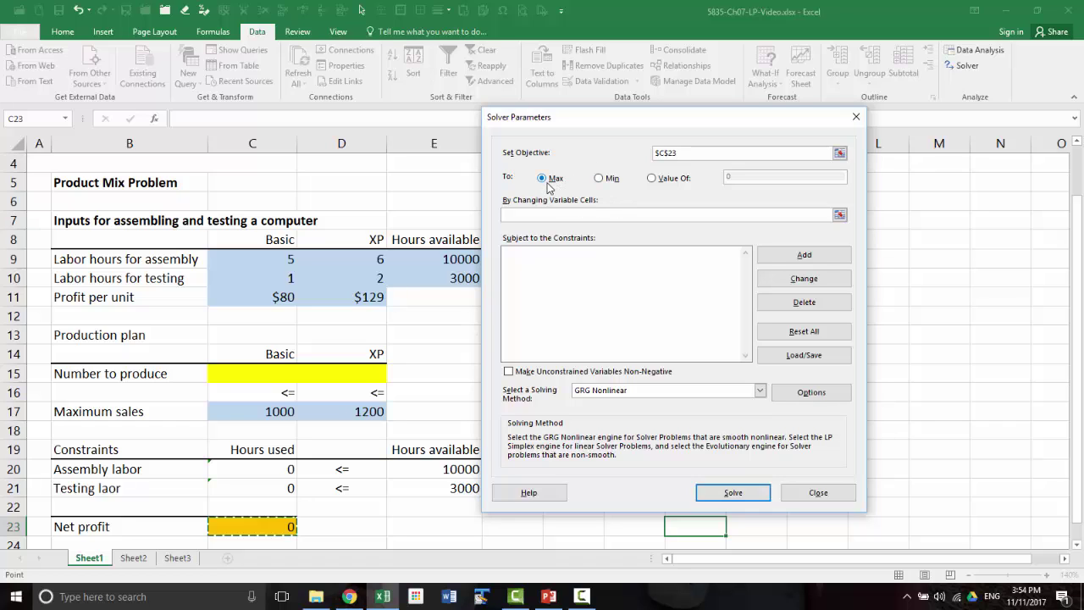
{"action": "left_click", "coordinate": [600, 179]}
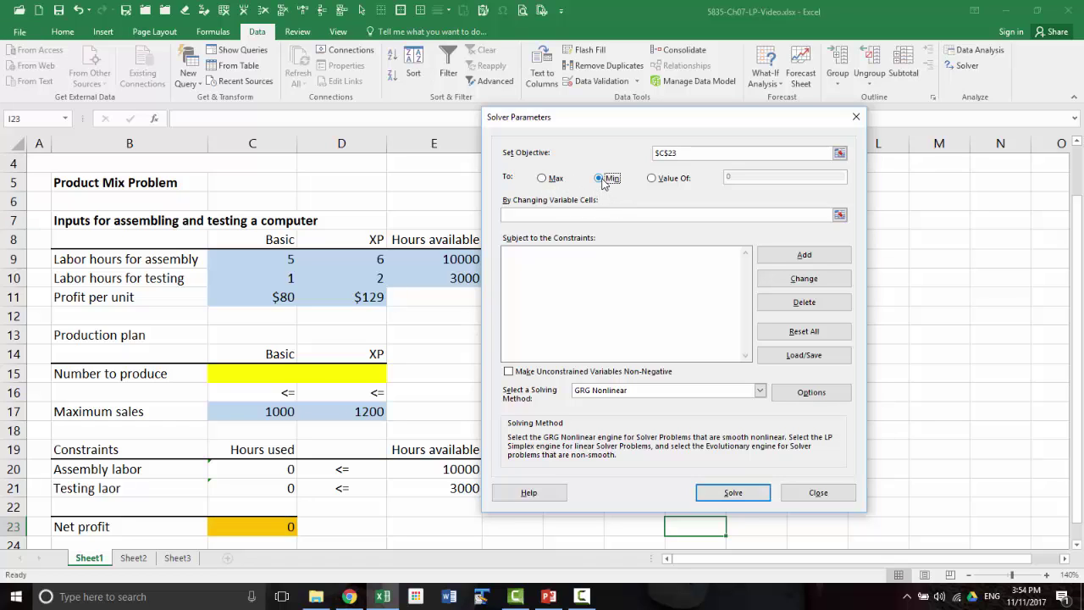
{"action": "left_click", "coordinate": [545, 180]}
Set the Solver's changing variable cells to the number-to-produce range C15:D15.
{"action": "left_click", "coordinate": [519, 215]}
{"action": "left_click", "coordinate": [519, 215]}
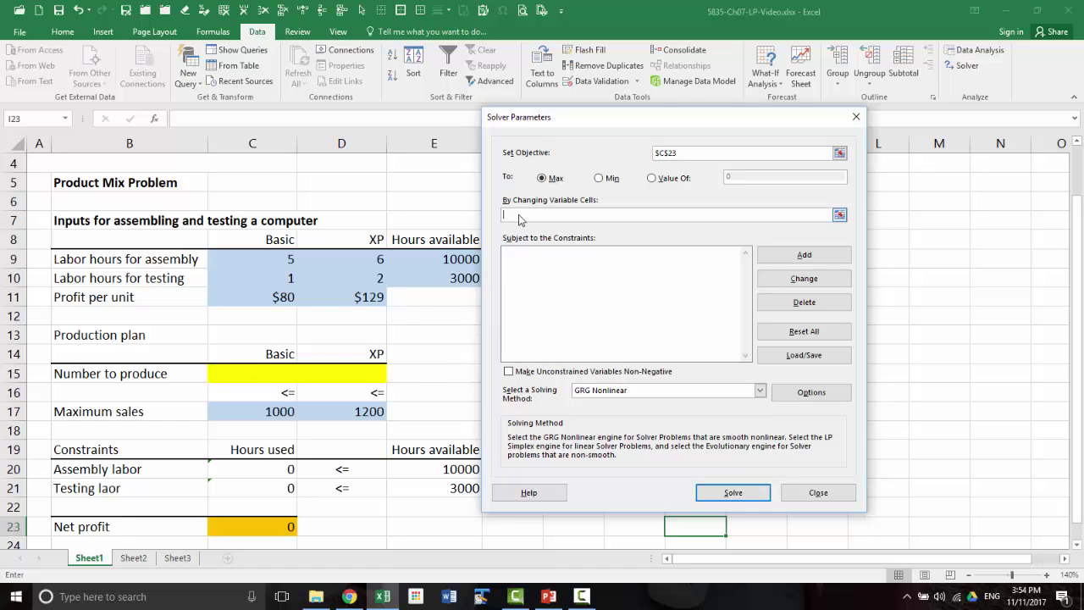
{"action": "left_click_drag", "start_coordinate": [275, 374], "coordinate": [346, 376]}
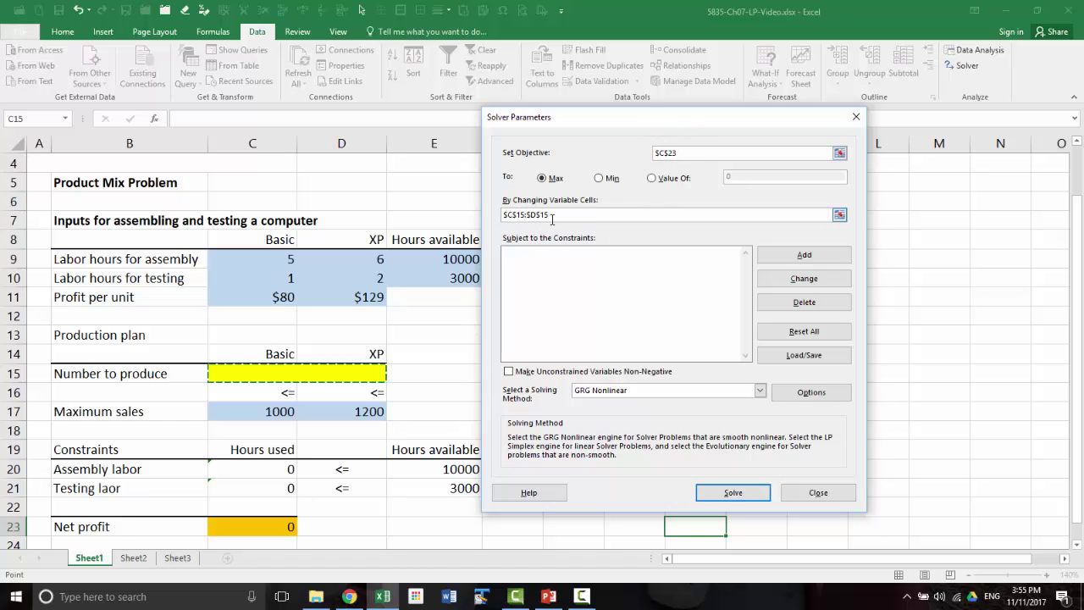
Add a constraint that the number to produce, C15:D15, is <= the maximum sales in C17:D17.
{"action": "left_click", "coordinate": [816, 259]}
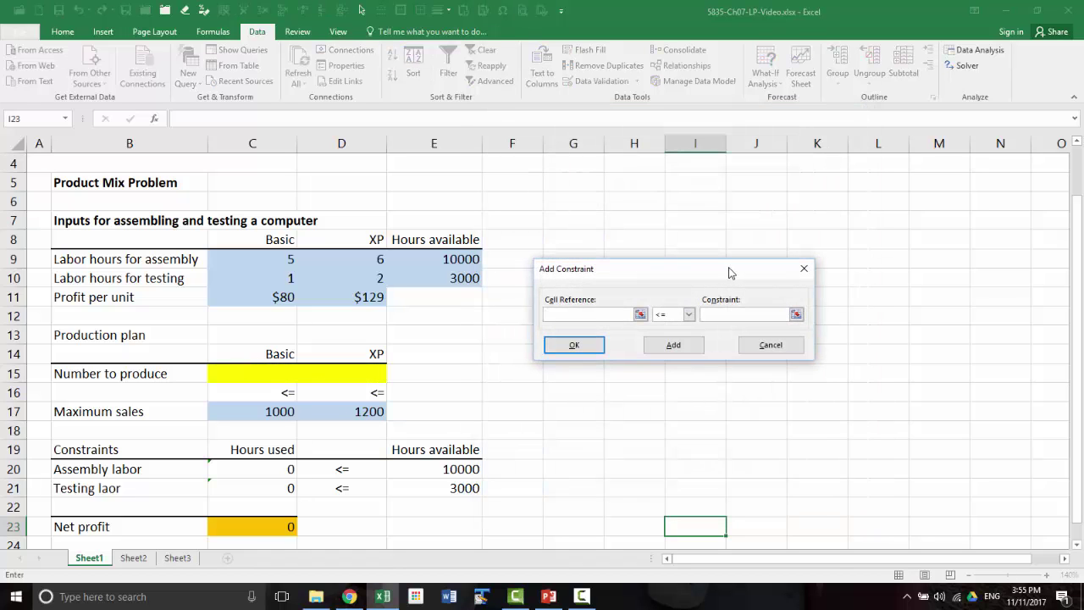
{"action": "left_click_drag", "start_coordinate": [717, 277], "coordinate": [796, 227]}
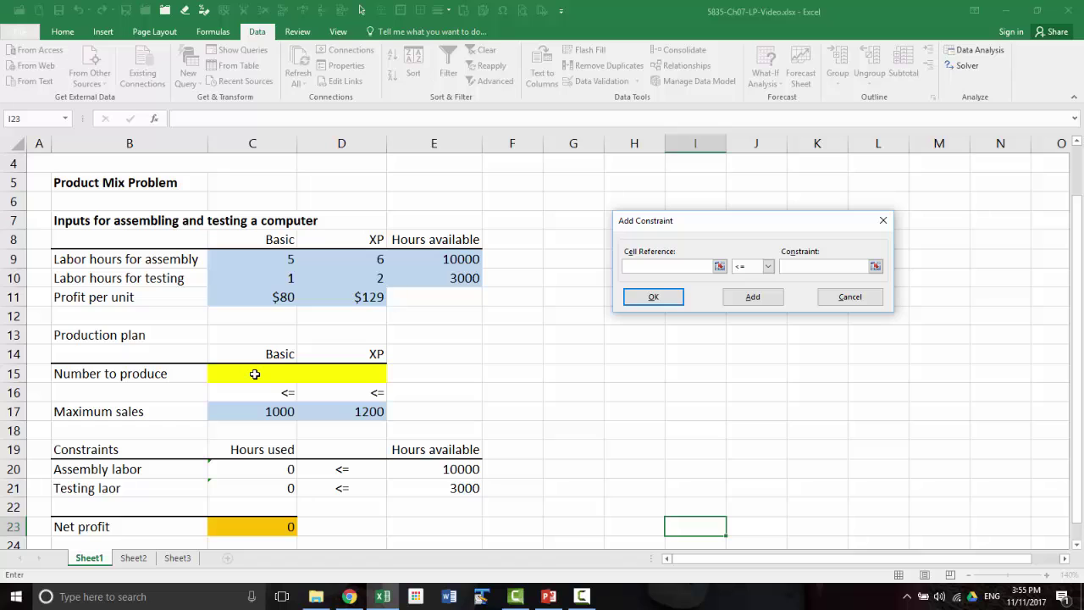
{"action": "left_click_drag", "start_coordinate": [254, 374], "coordinate": [330, 380]}
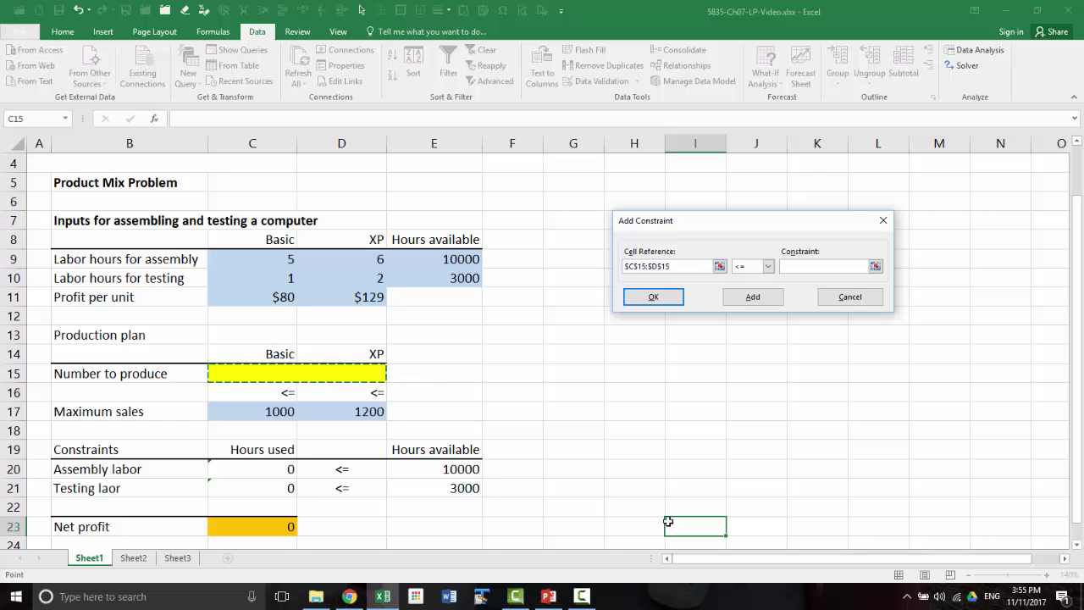
{"action": "left_click", "coordinate": [767, 266]}
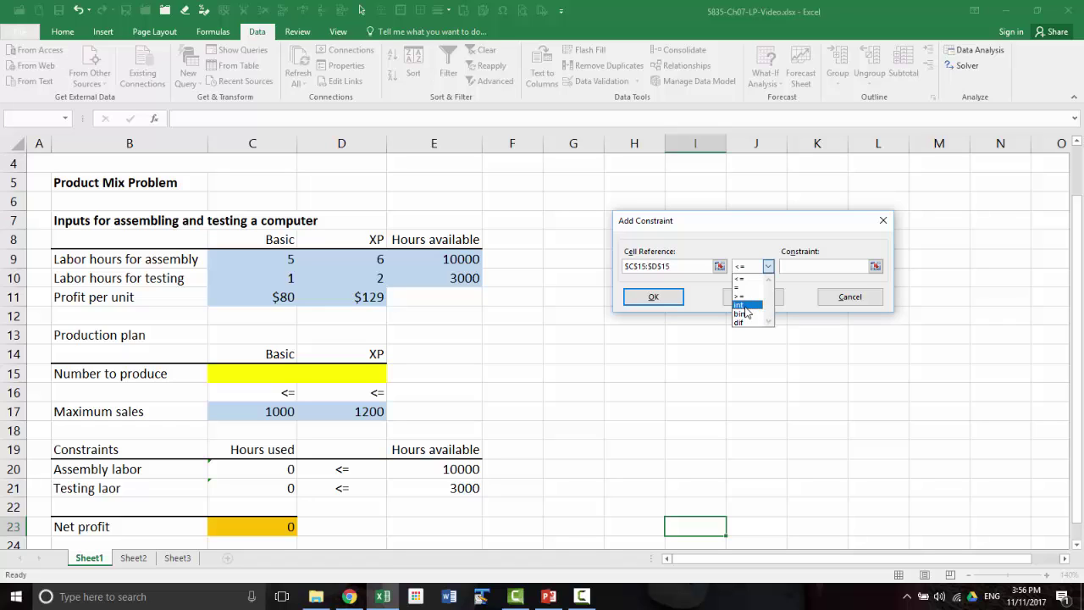
{"action": "left_click", "coordinate": [752, 278]}
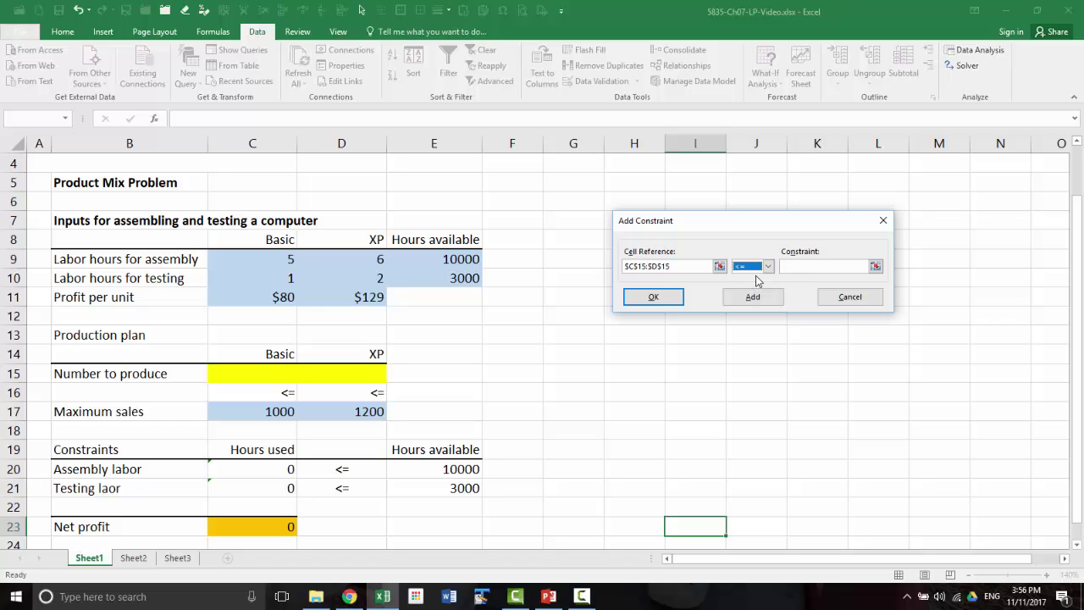
{"action": "left_click", "coordinate": [794, 270]}
{"action": "left_click_drag", "start_coordinate": [265, 412], "coordinate": [320, 418]}
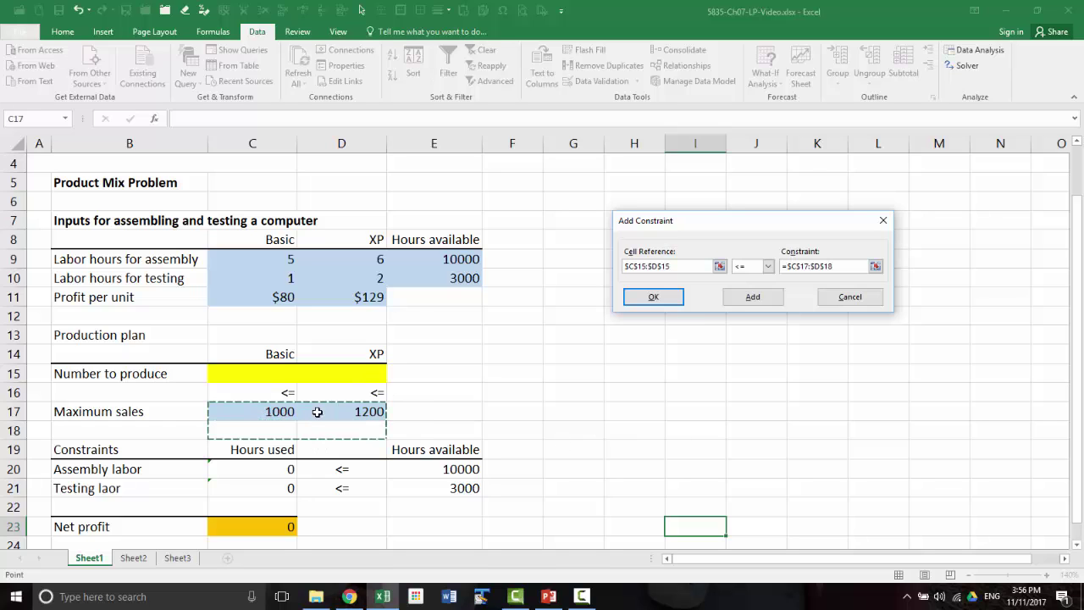
{"action": "left_click", "coordinate": [376, 414], "text": "shift"}
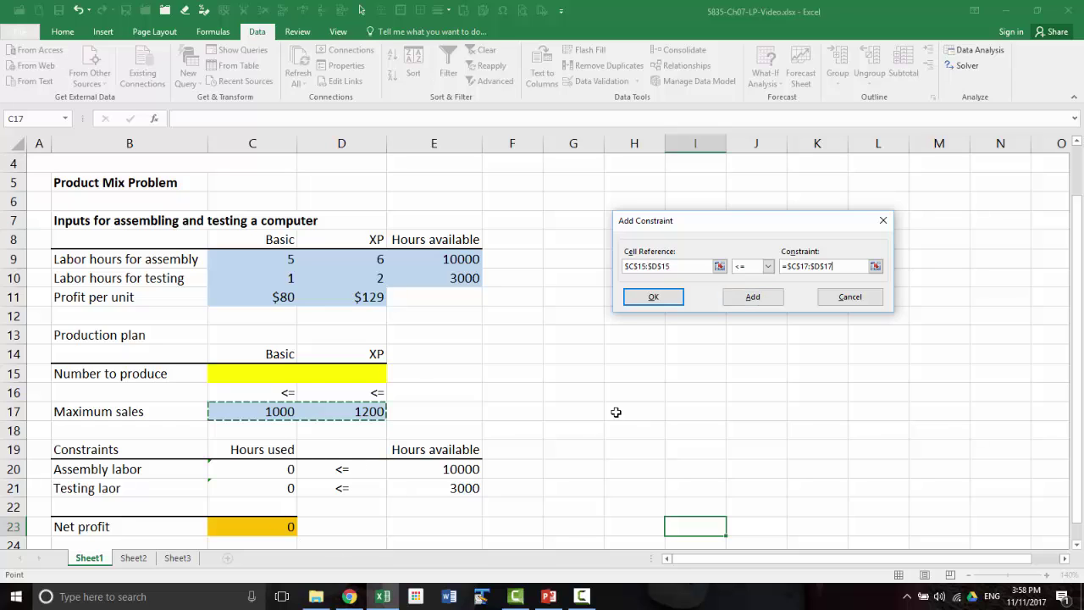
{"action": "left_click", "coordinate": [754, 299]}
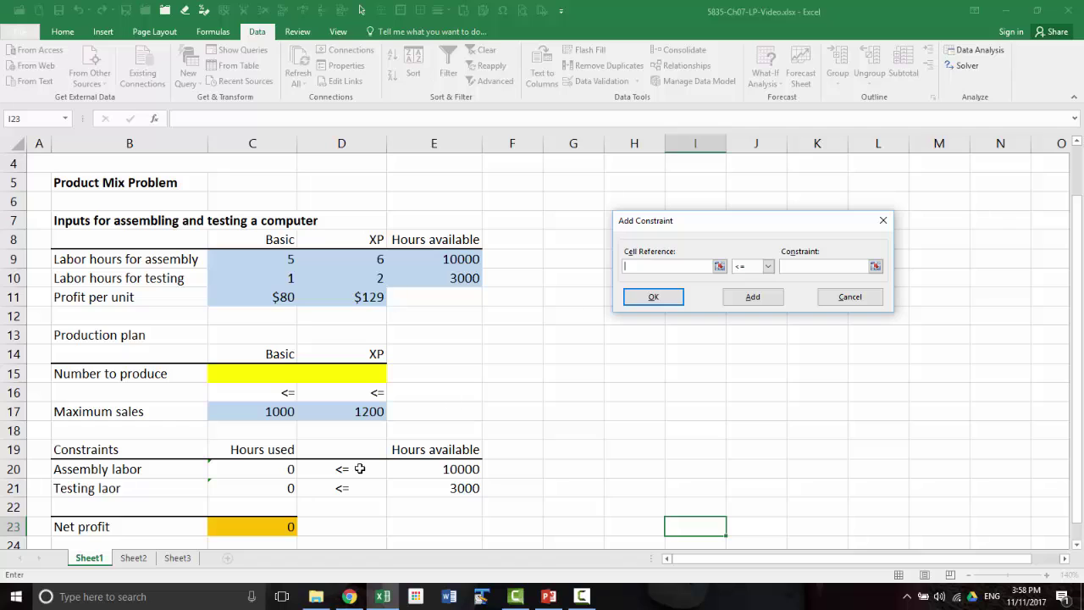
Add a constraint that the labor hours used, C20:C21, are <= the hours available in E20:E21.
{"action": "left_click_drag", "start_coordinate": [278, 469], "coordinate": [274, 490]}
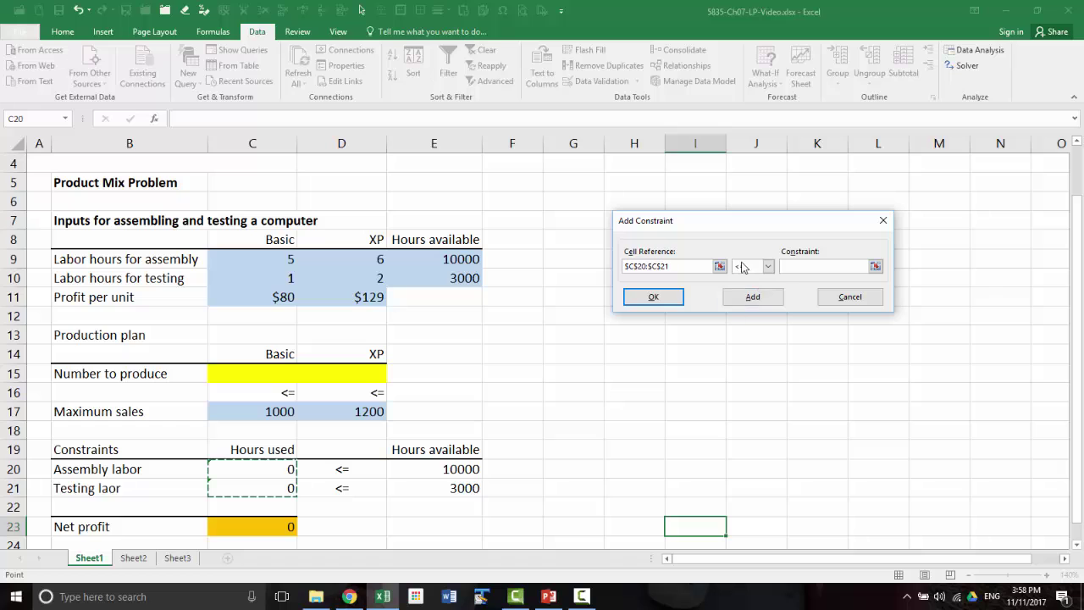
{"action": "left_click", "coordinate": [787, 267]}
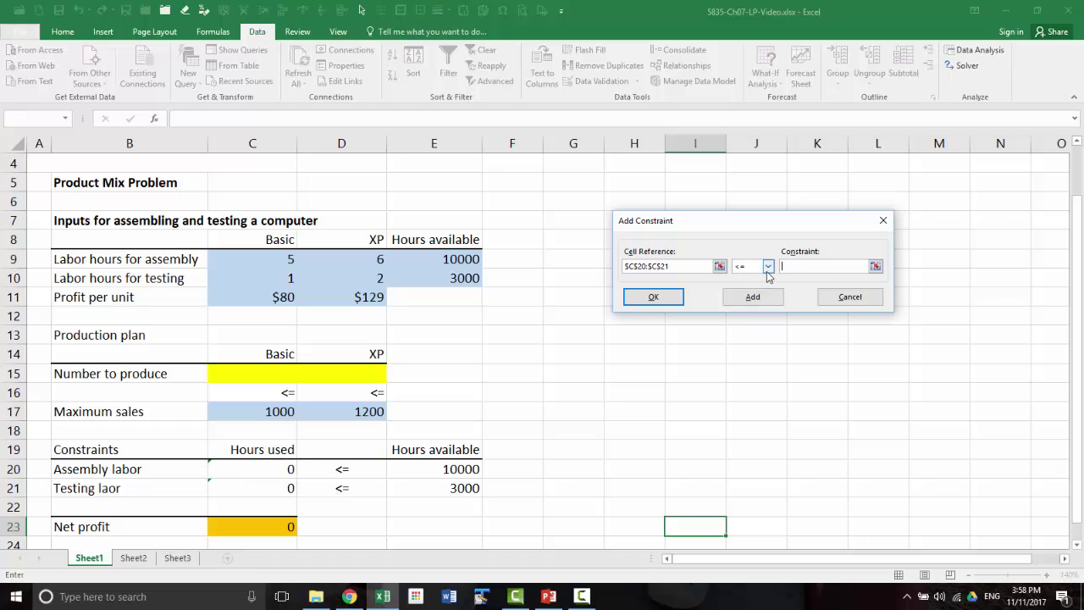
{"action": "left_click_drag", "start_coordinate": [440, 466], "coordinate": [442, 488]}
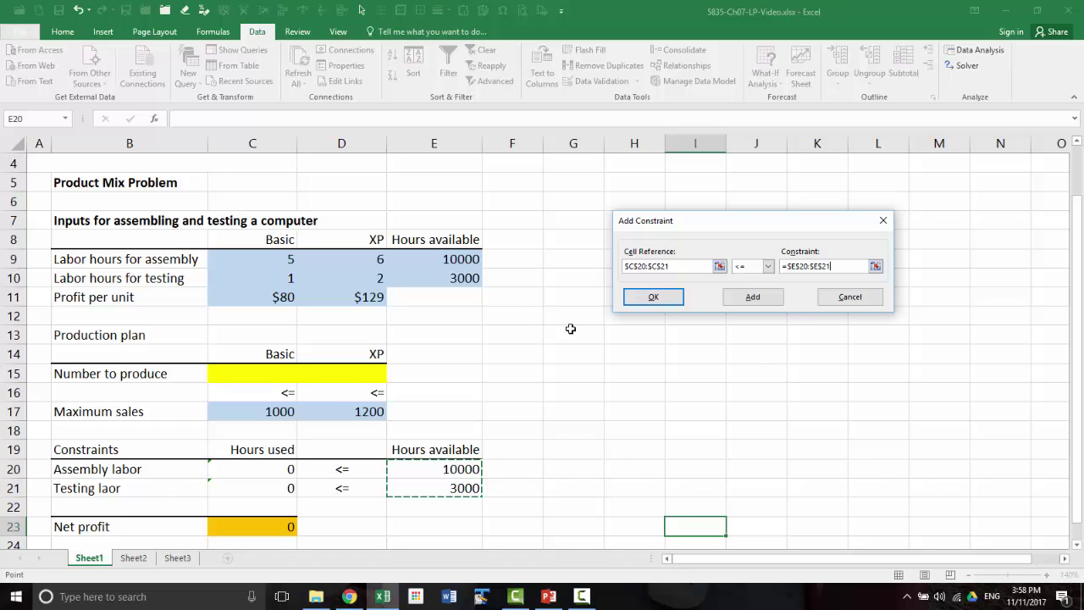
{"action": "left_click", "coordinate": [663, 304]}
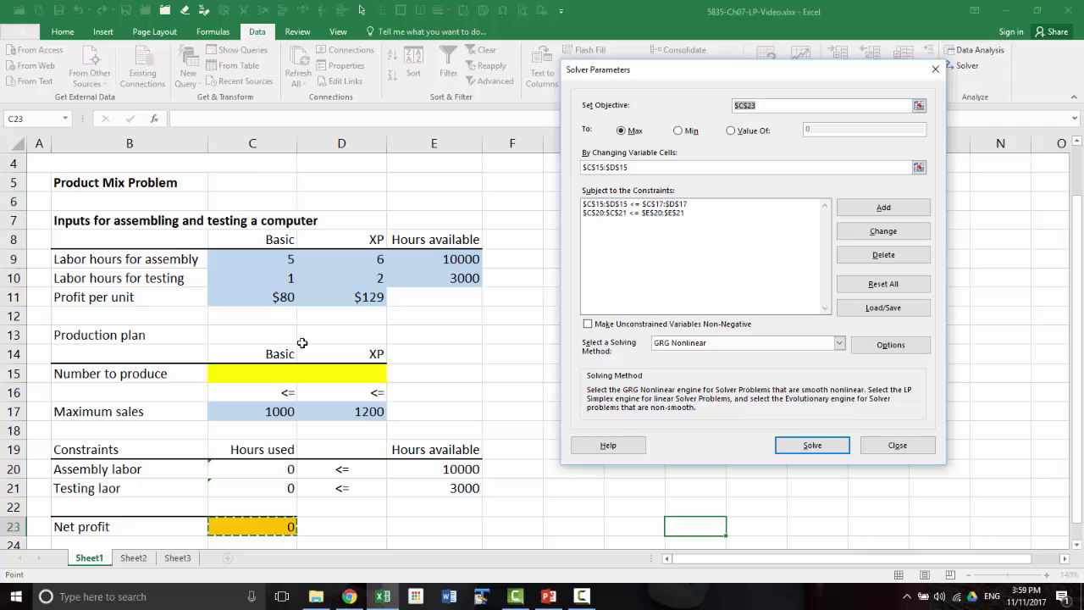
Make unconstrained variables non-negative and choose Simplex LP as the solving method.
{"action": "left_click", "coordinate": [588, 326]}
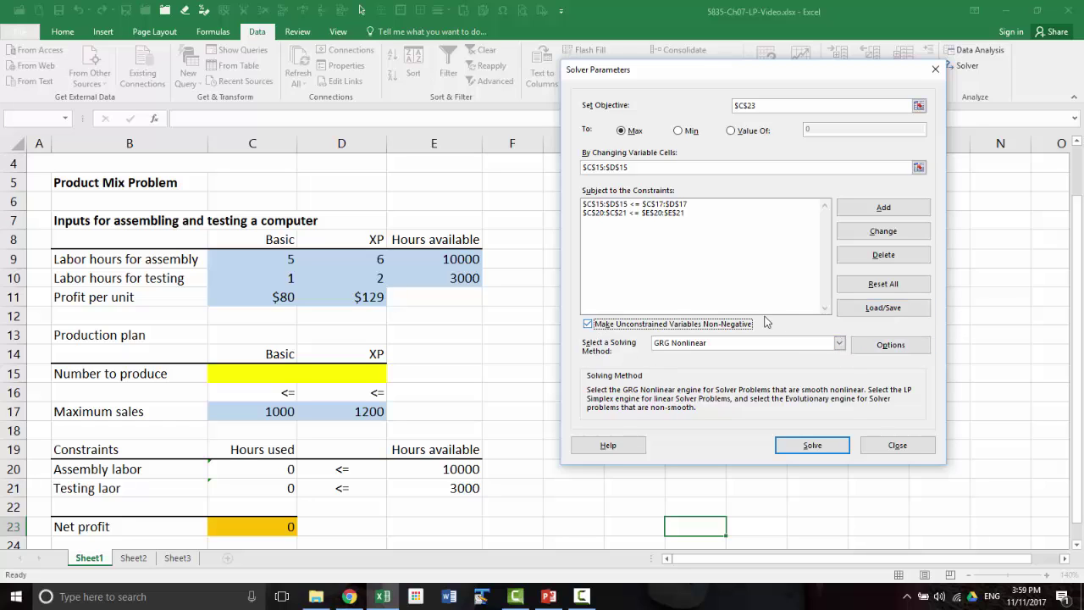
{"action": "left_click", "coordinate": [840, 343]}
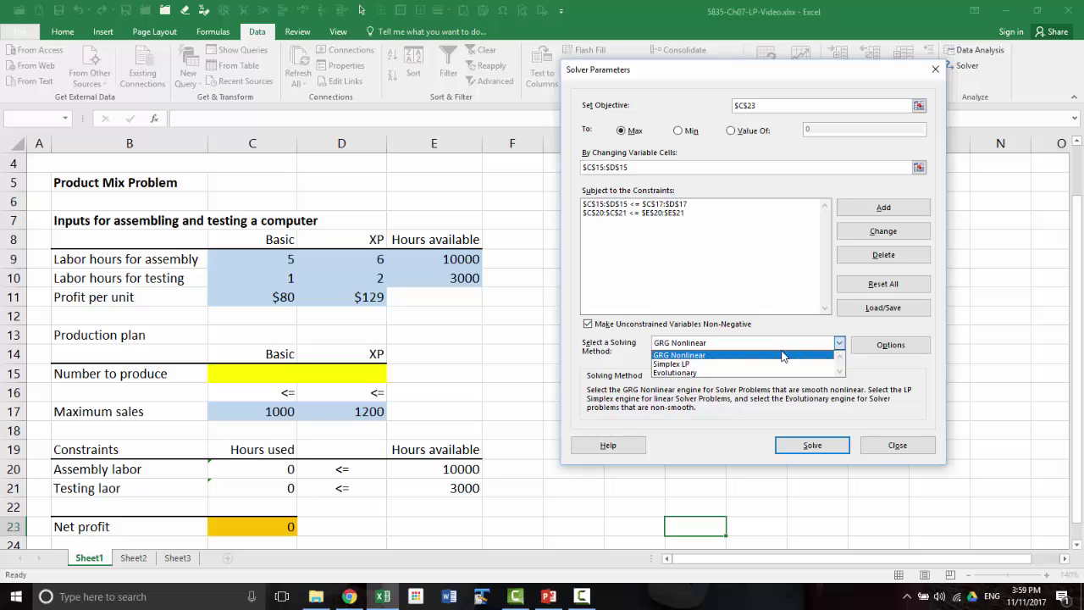
{"action": "left_click", "coordinate": [696, 364]}
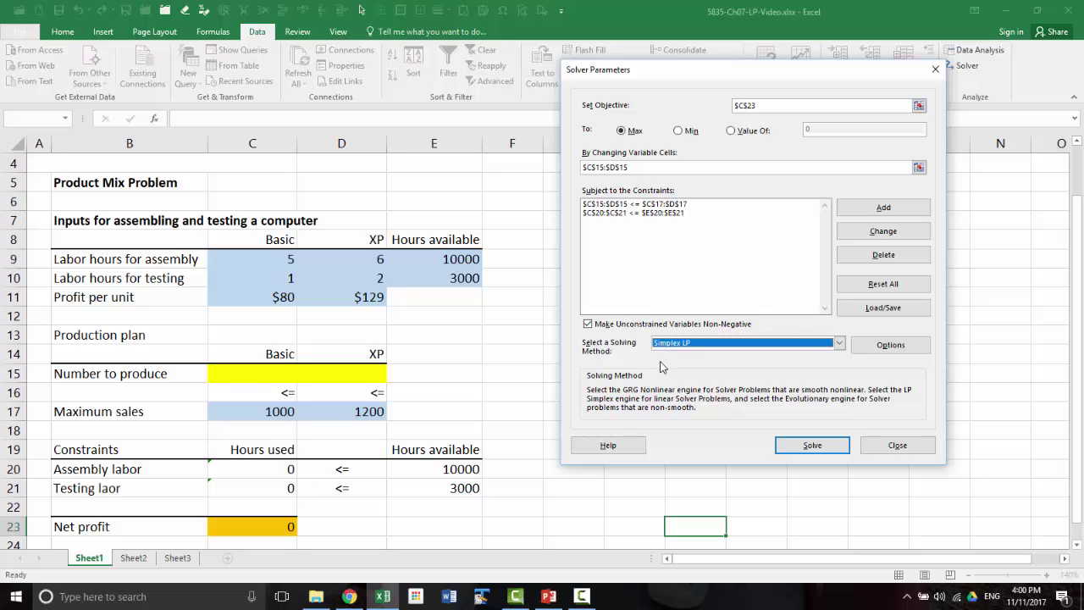
{"action": "left_click", "coordinate": [794, 326]}
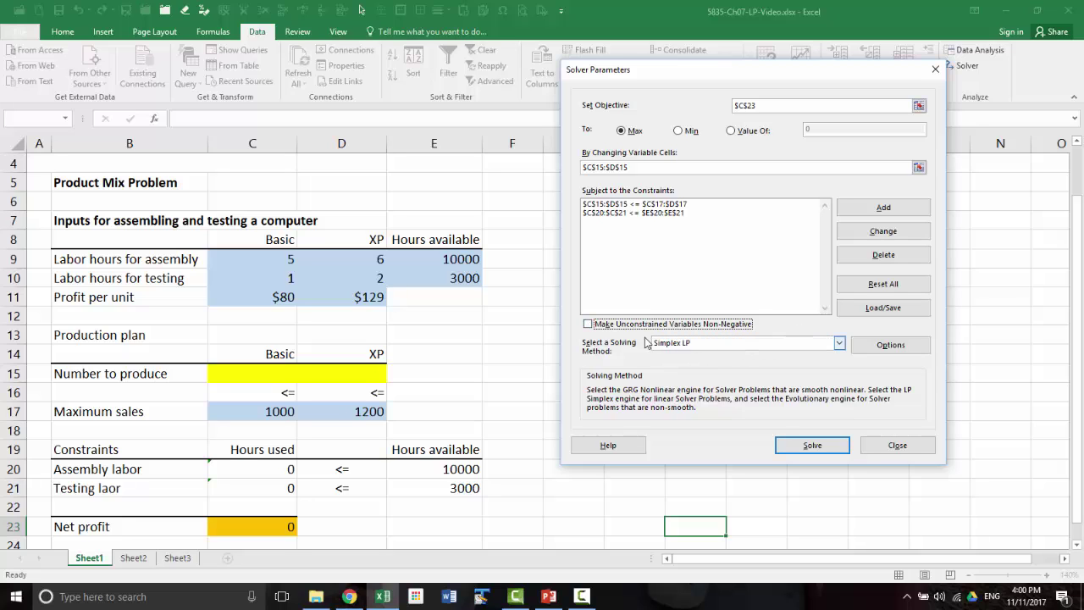
{"action": "left_click", "coordinate": [588, 327]}
Set the integer optimality to 1% in the Solver options and accept them.
{"action": "left_click", "coordinate": [892, 347]}
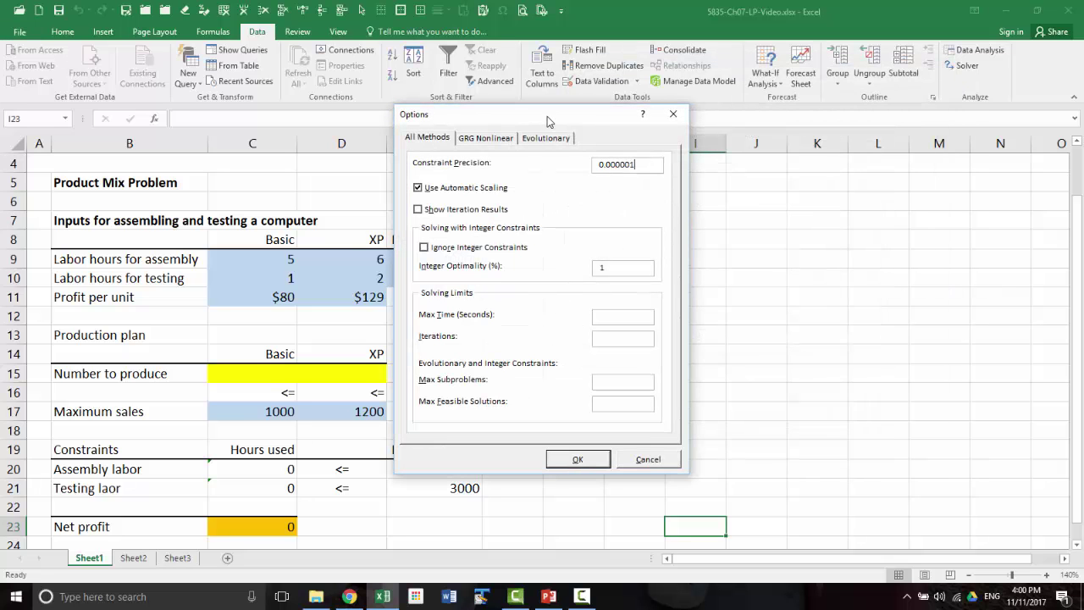
{"action": "left_click_drag", "start_coordinate": [546, 116], "coordinate": [755, 131]}
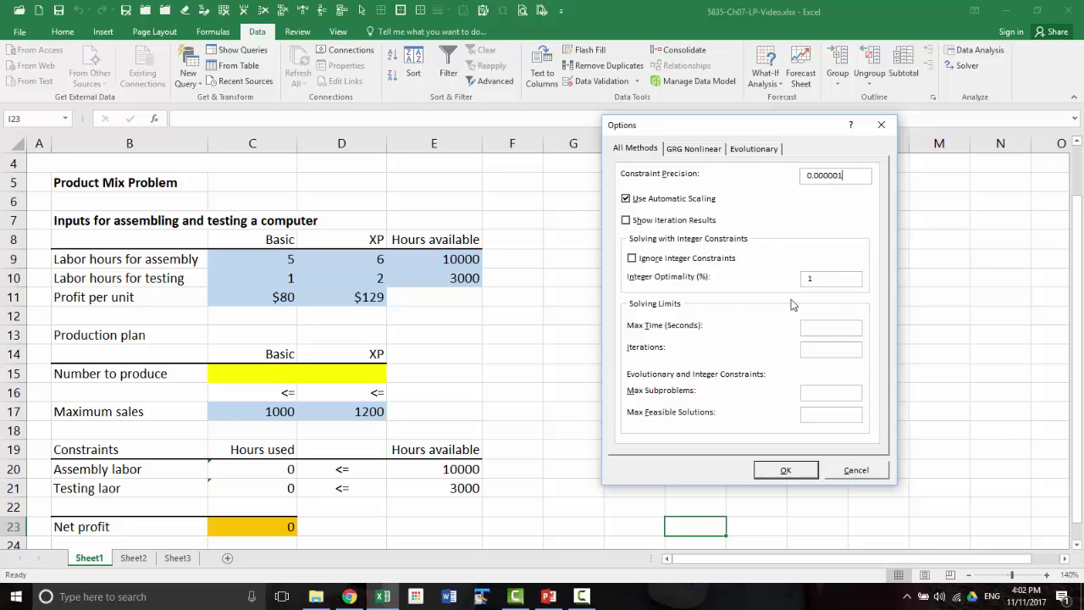
{"action": "left_click", "coordinate": [809, 282]}
{"action": "type", "text": "1"}
{"action": "left_click", "coordinate": [786, 471]}
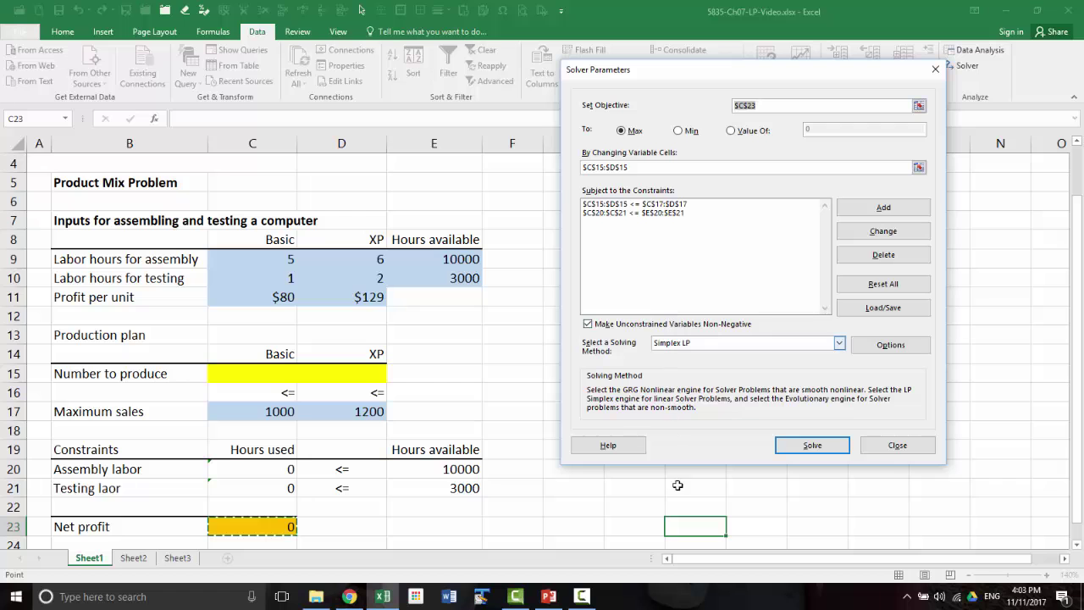
Solve the product mix model, keeping the Solver solution and generating both the Answer and Sensitivity reports.
{"action": "left_click", "coordinate": [825, 449]}
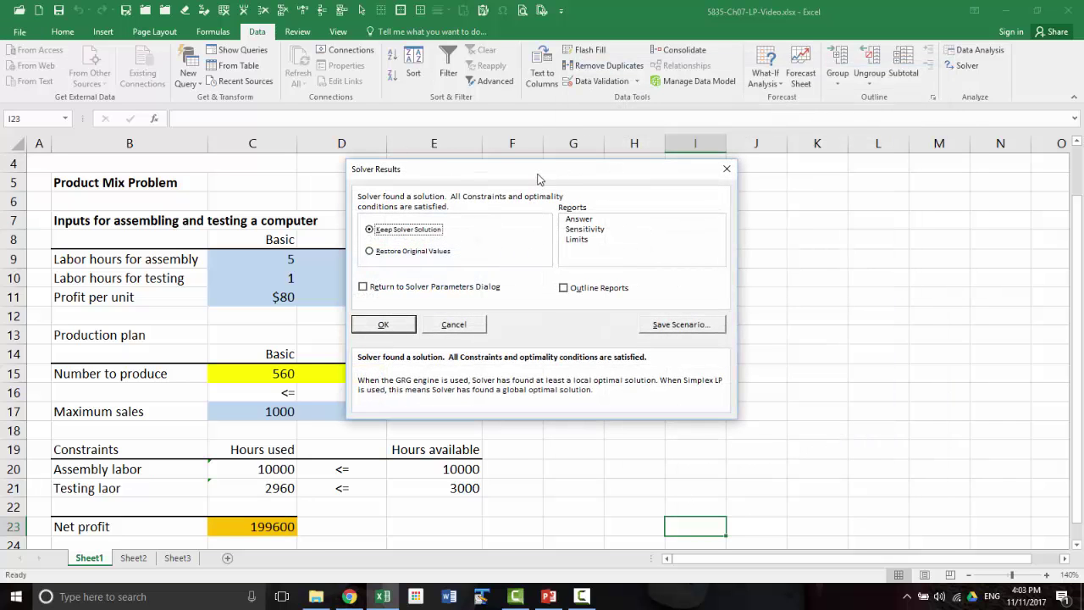
{"action": "left_click_drag", "start_coordinate": [541, 173], "coordinate": [695, 200]}
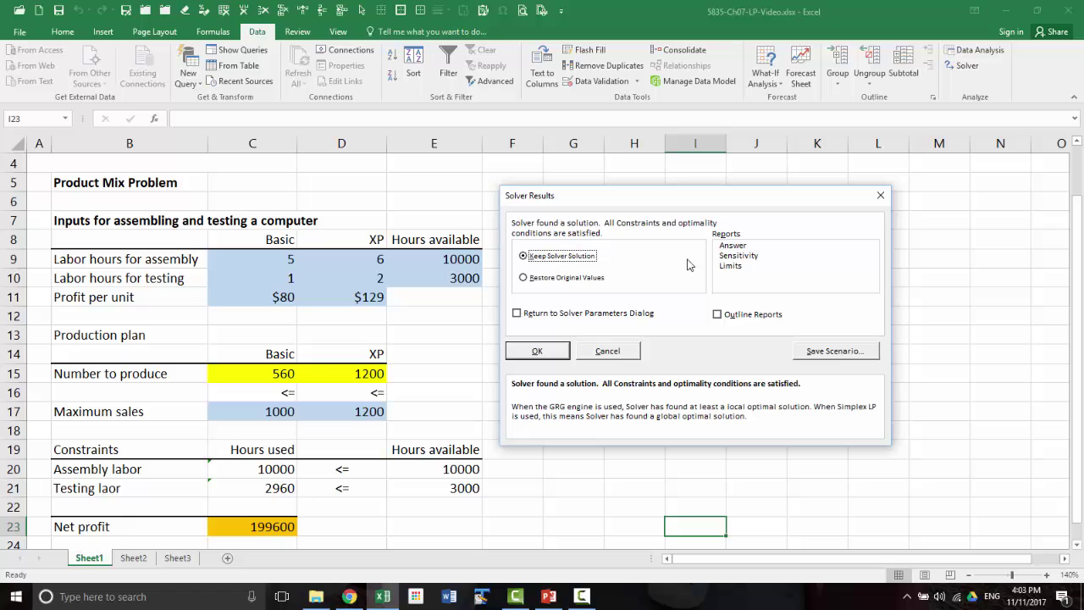
{"action": "left_click", "coordinate": [745, 247]}
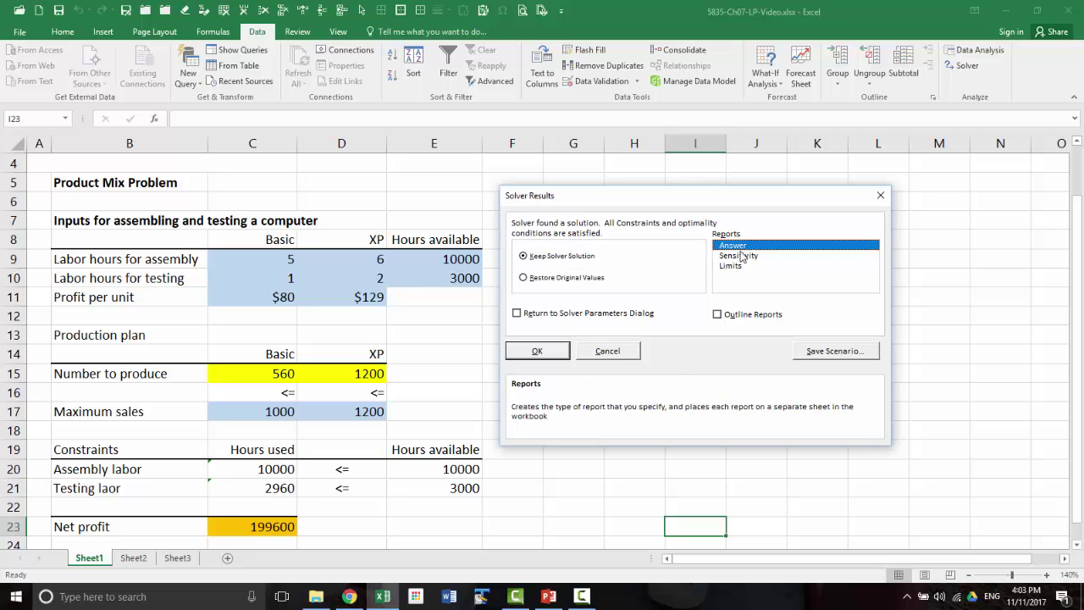
{"action": "left_click", "coordinate": [740, 255], "text": "shift"}
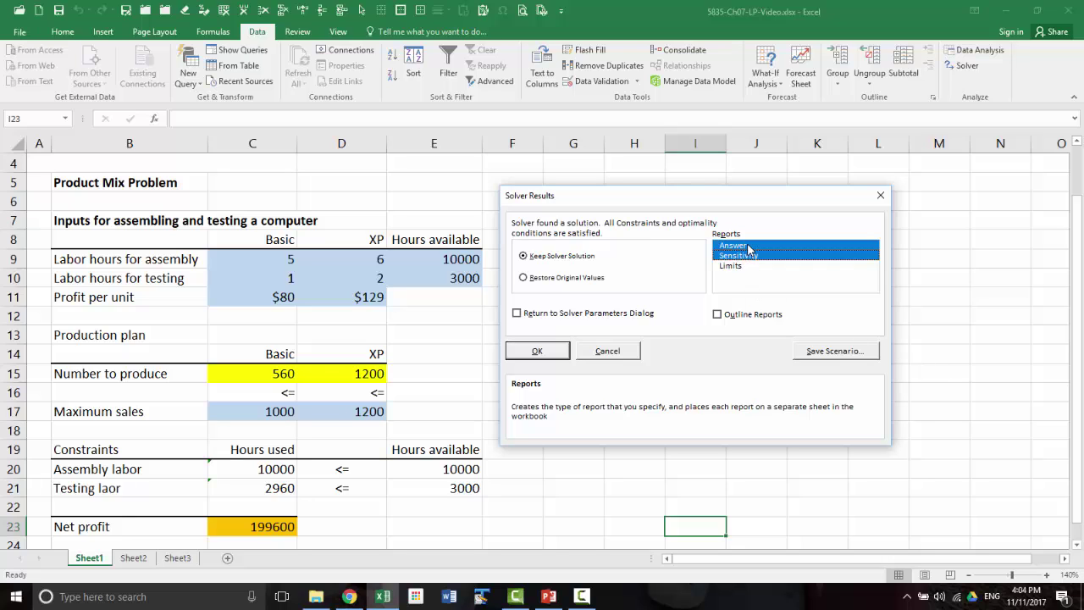
{"action": "left_click", "coordinate": [749, 247], "text": "ctrl"}
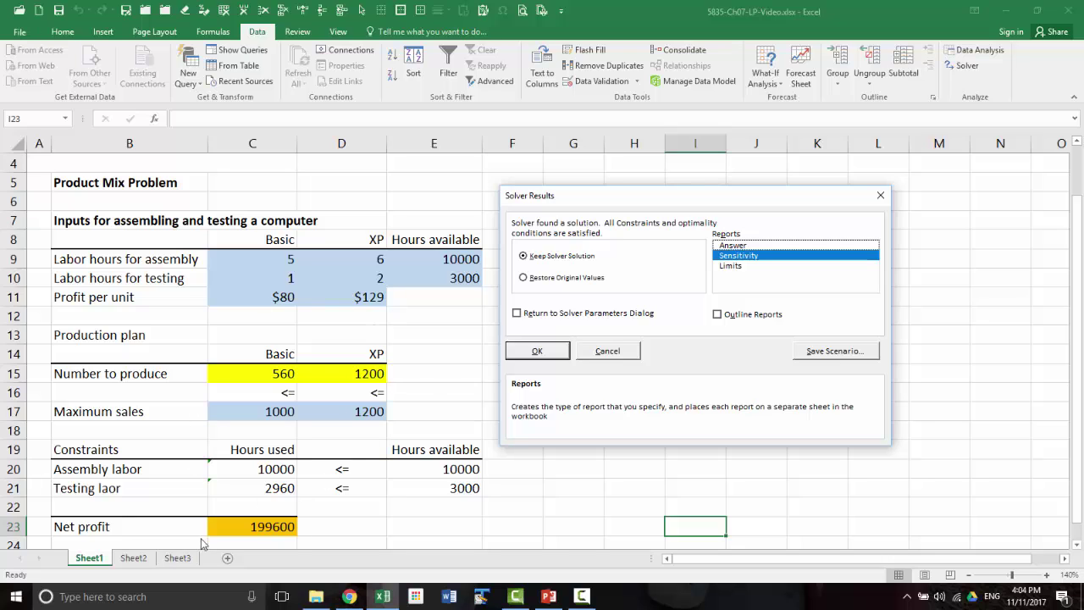
{"action": "left_click", "coordinate": [741, 245]}
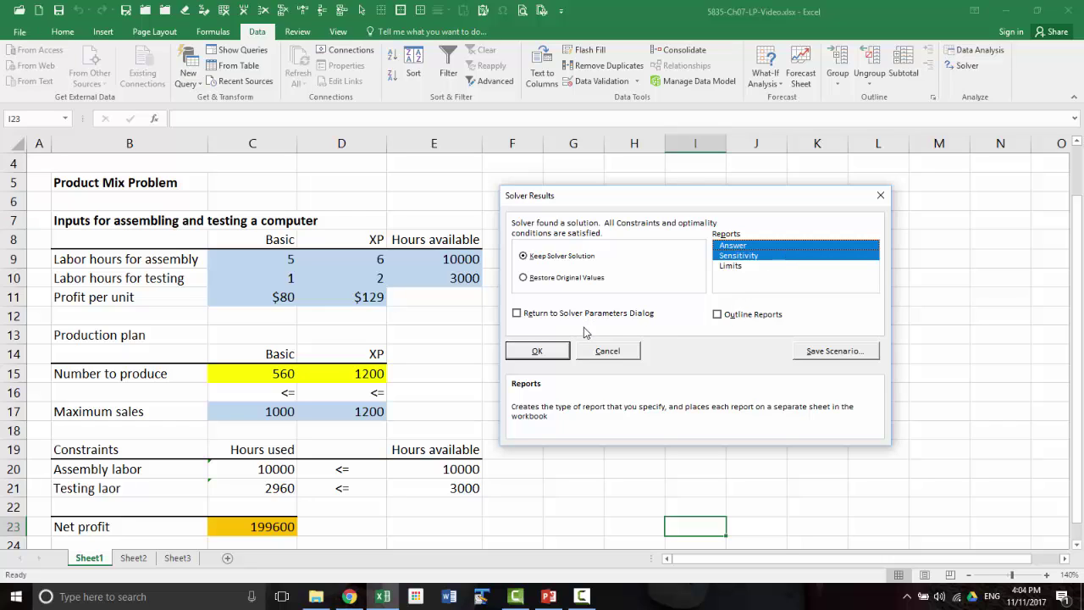
{"action": "left_click", "coordinate": [538, 351]}
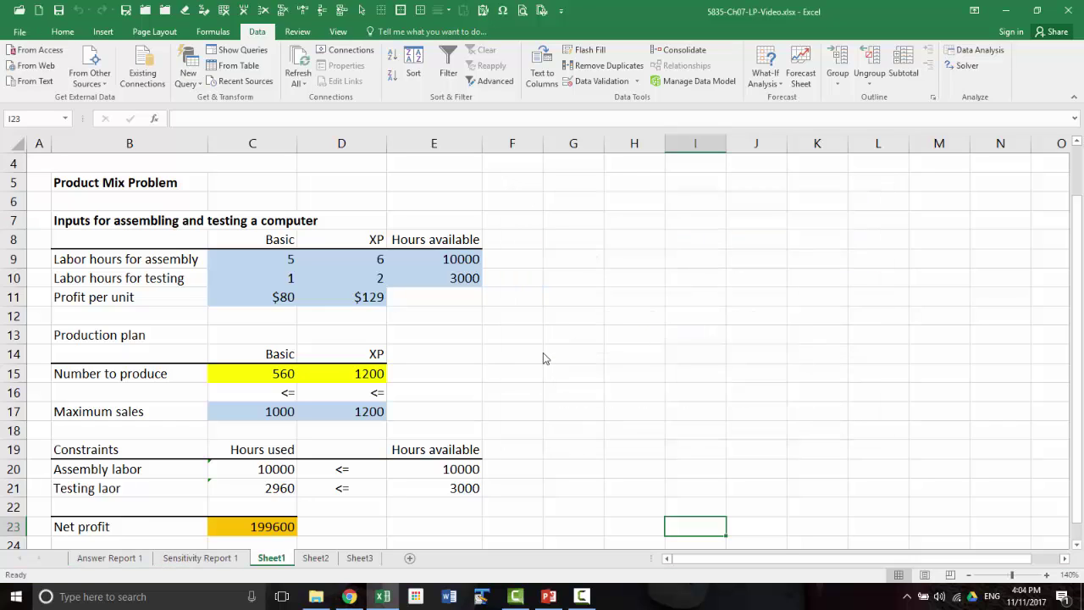
Look over the Answer Report 1 and Sensitivity Report 1 sheets and return to the production plan on Sheet1.
{"action": "left_click", "coordinate": [128, 559]}
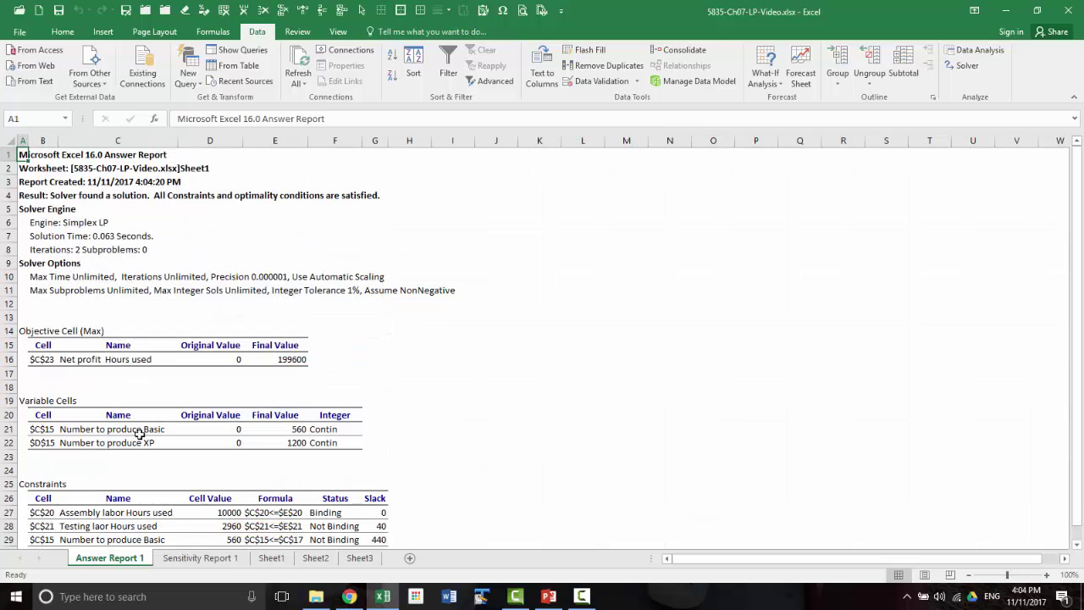
{"action": "left_click", "coordinate": [196, 559]}
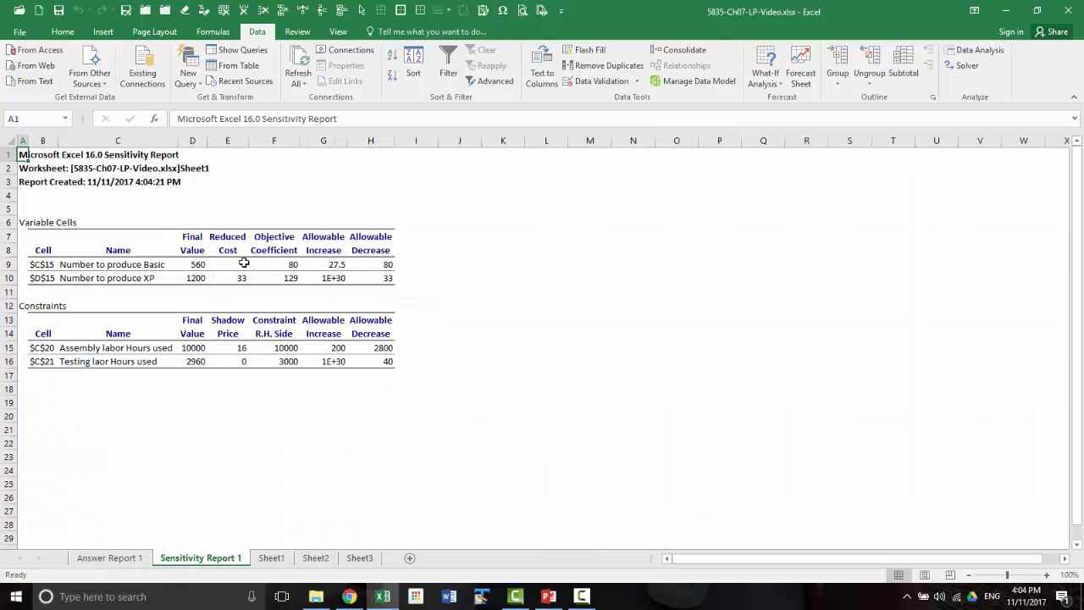
{"action": "left_click", "coordinate": [273, 560]}
{"action": "scroll", "coordinate": [517, 348], "scroll_direction": "down", "scroll_amount": 1}
{"action": "scroll", "coordinate": [517, 348], "scroll_direction": "down", "scroll_amount": 1}
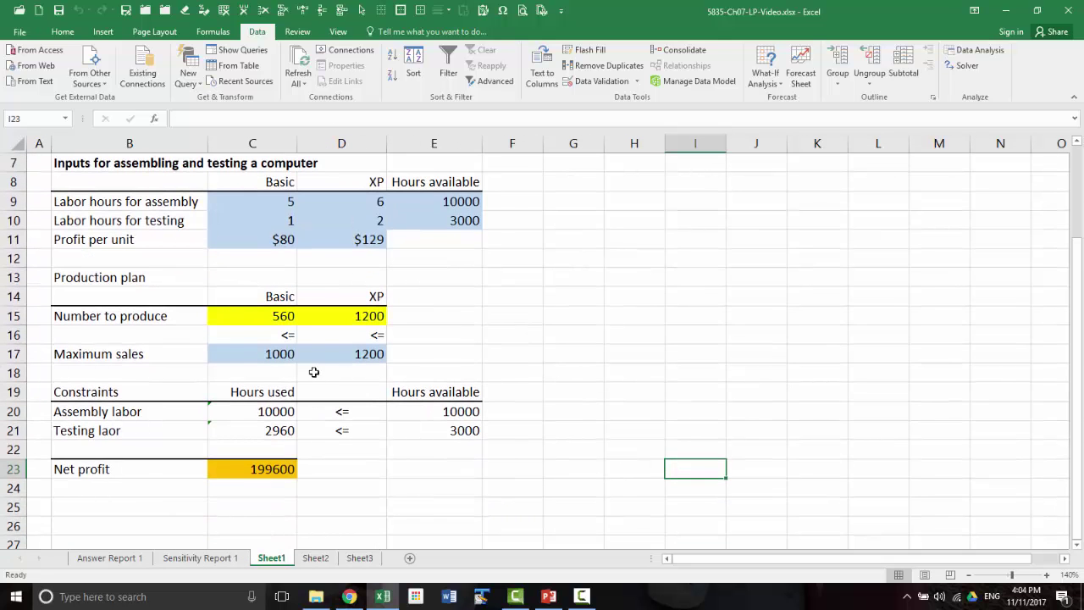